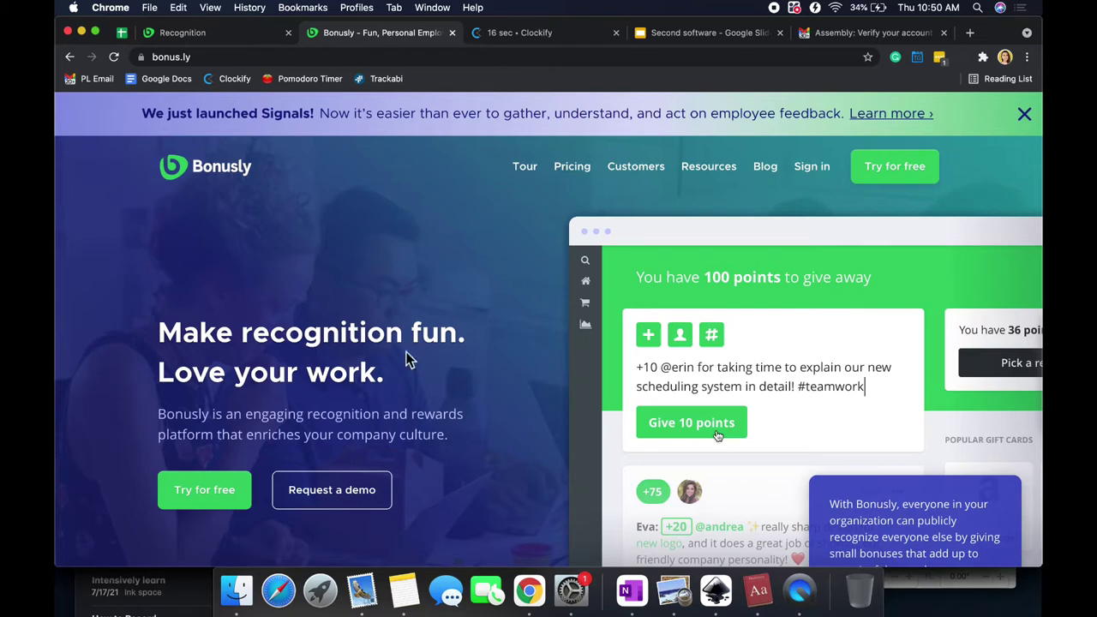
- Go to the Pricing page listing Core at $2.70, Pro at $4.50 and Custom plans
{"action": "left_click", "coordinate": [572, 166]}
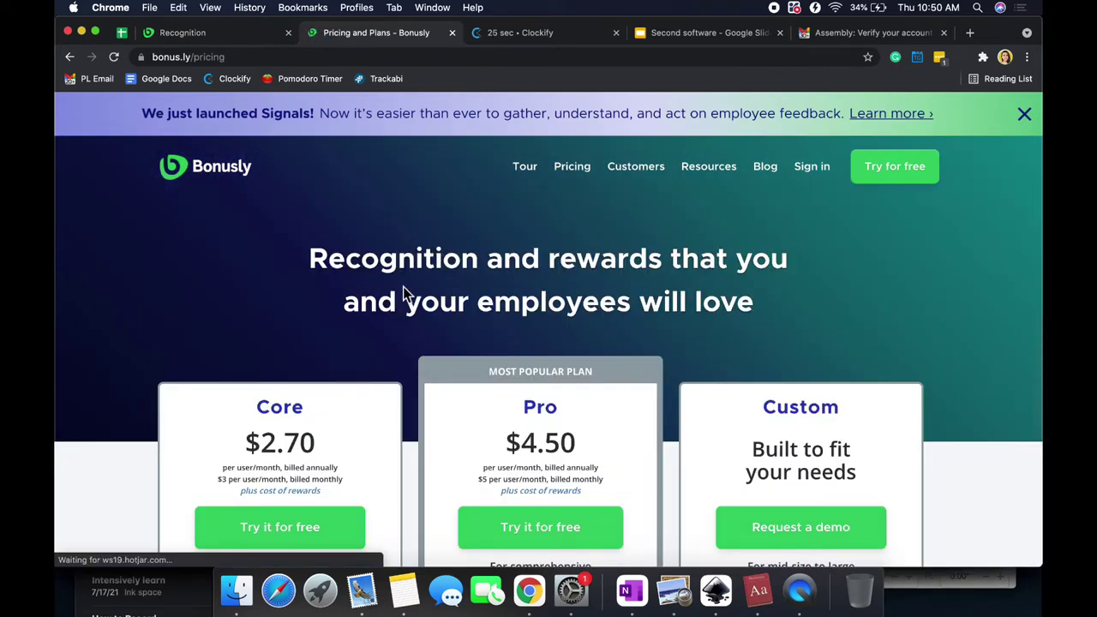
- Scroll through the Core, Pro and Custom feature lists and collapse the recognition survey popup
{"action": "scroll", "coordinate": [404, 294], "scroll_direction": "down", "scroll_amount": 5}
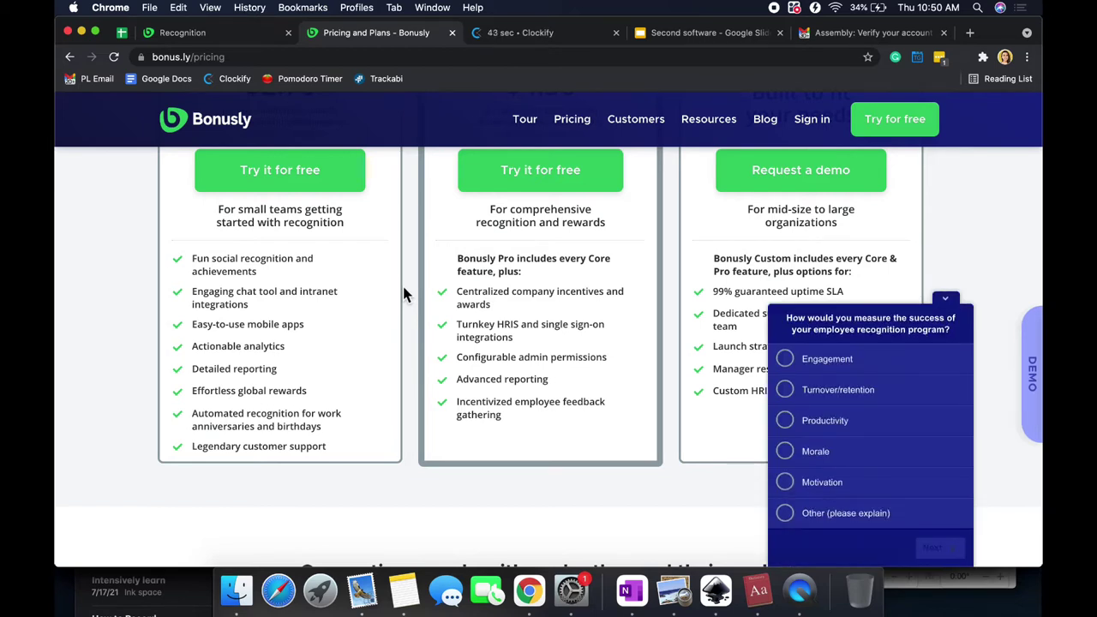
{"action": "left_click", "coordinate": [946, 299]}
{"action": "scroll", "coordinate": [491, 337], "scroll_direction": "up", "scroll_amount": 2}
{"action": "scroll", "coordinate": [490, 337], "scroll_direction": "down", "scroll_amount": 4}
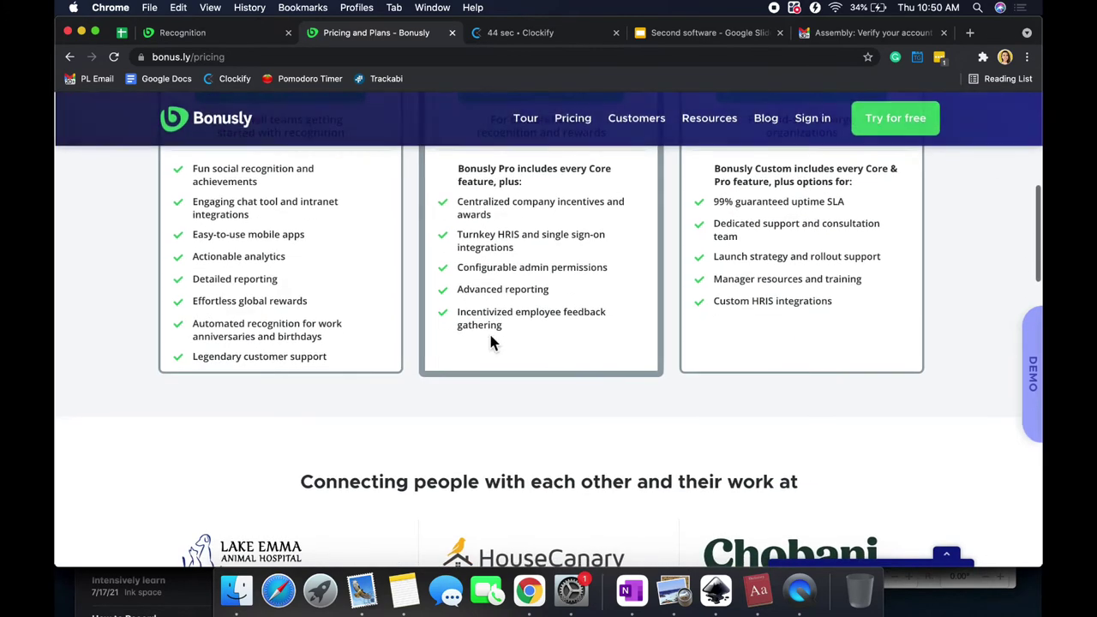
{"action": "scroll", "coordinate": [491, 337], "scroll_direction": "up", "scroll_amount": 5}
{"action": "scroll", "coordinate": [492, 342], "scroll_direction": "up", "scroll_amount": 4}
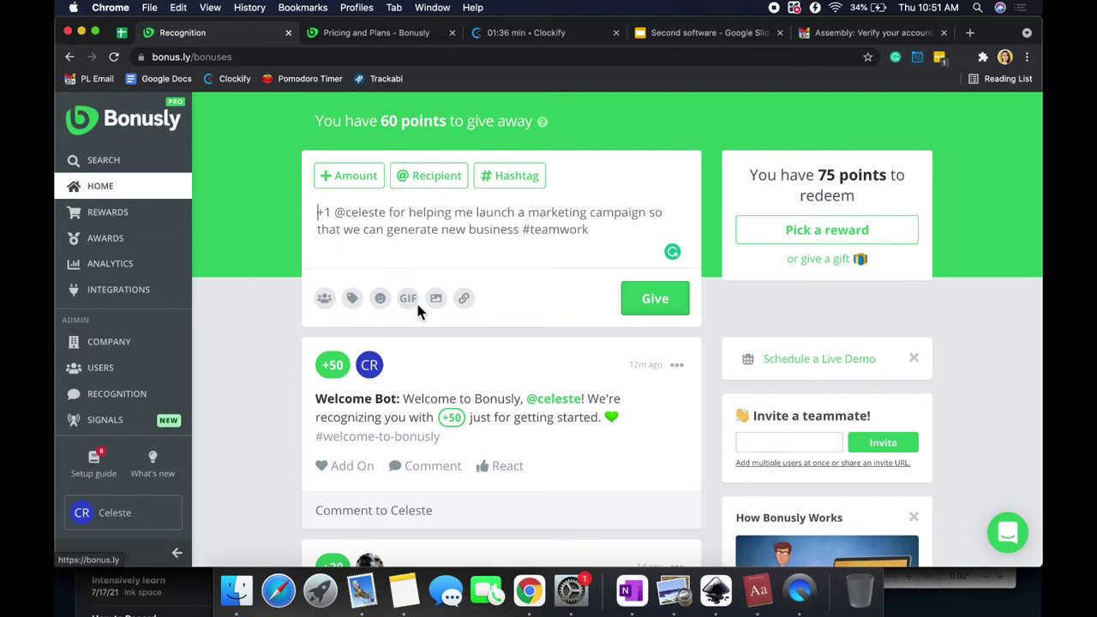
{"action": "scroll", "coordinate": [436, 331], "scroll_direction": "down", "scroll_amount": 1}
{"action": "scroll", "coordinate": [437, 341], "scroll_direction": "down", "scroll_amount": 5}
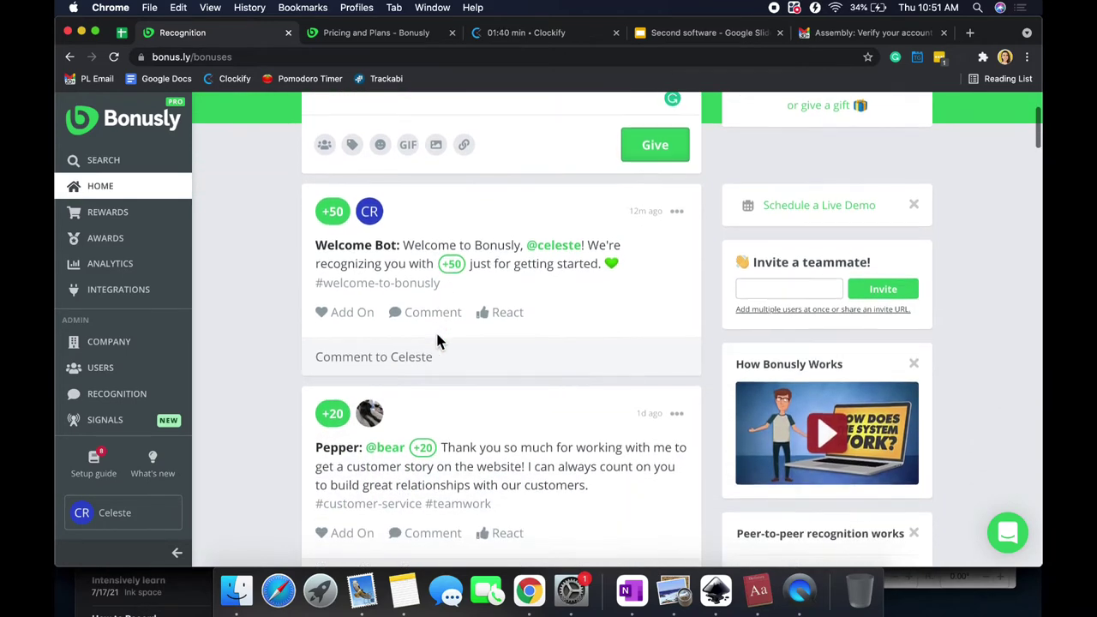
{"action": "scroll", "coordinate": [438, 340], "scroll_direction": "down", "scroll_amount": 5}
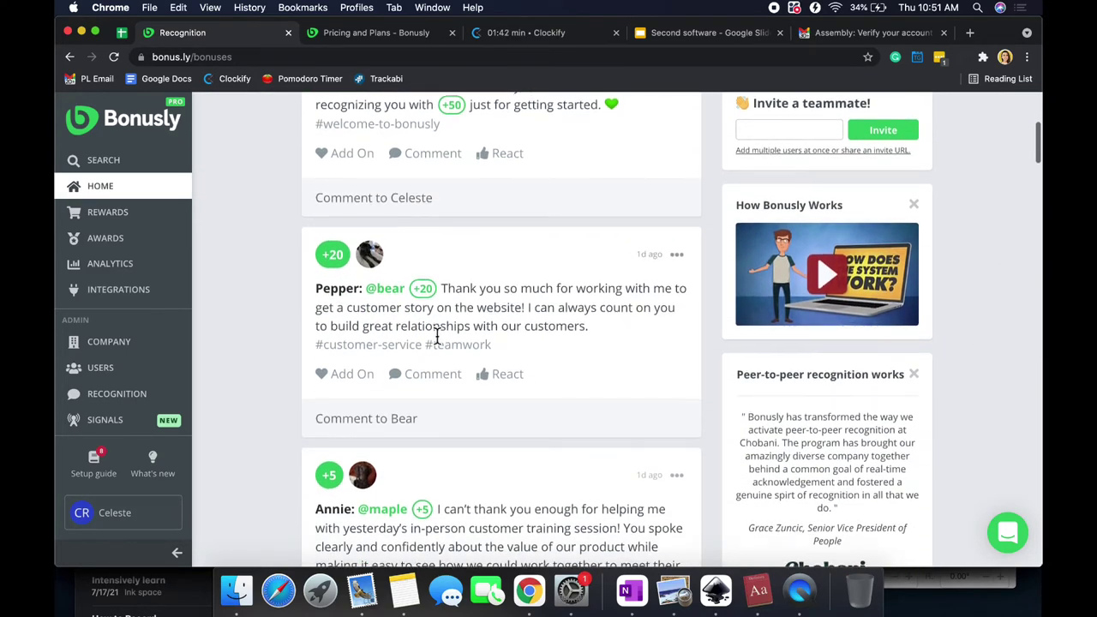
{"action": "scroll", "coordinate": [437, 341], "scroll_direction": "down", "scroll_amount": 2}
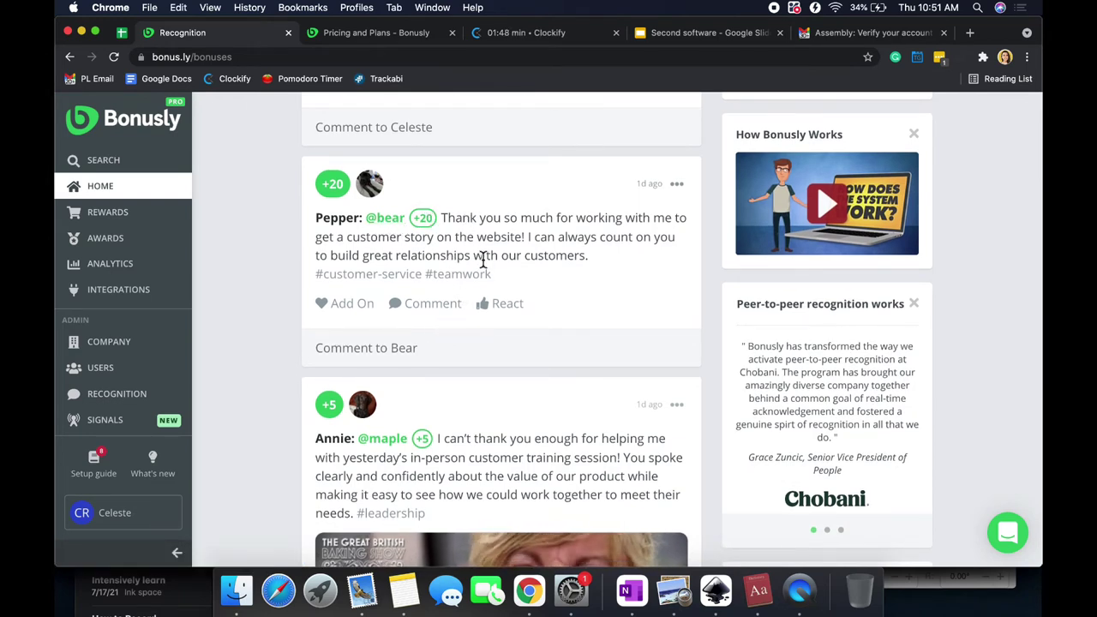
{"action": "scroll", "coordinate": [483, 260], "scroll_direction": "down", "scroll_amount": 2}
{"action": "scroll", "coordinate": [483, 259], "scroll_direction": "down", "scroll_amount": 5}
{"action": "scroll", "coordinate": [487, 268], "scroll_direction": "down", "scroll_amount": 6}
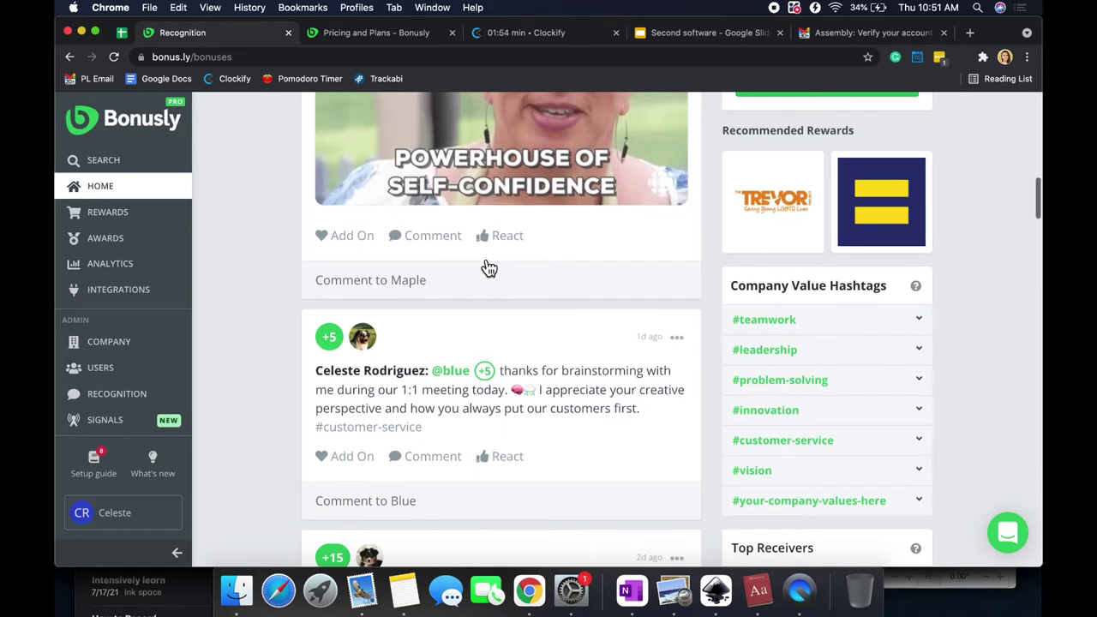
{"action": "scroll", "coordinate": [501, 300], "scroll_direction": "up", "scroll_amount": 1}
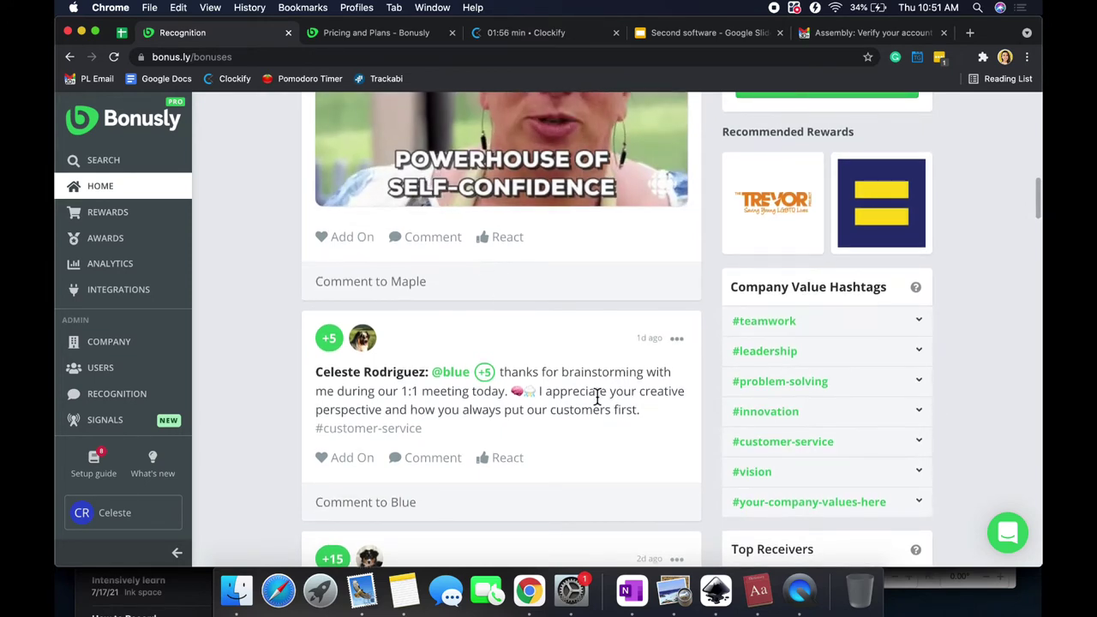
{"action": "scroll", "coordinate": [595, 394], "scroll_direction": "down", "scroll_amount": 1}
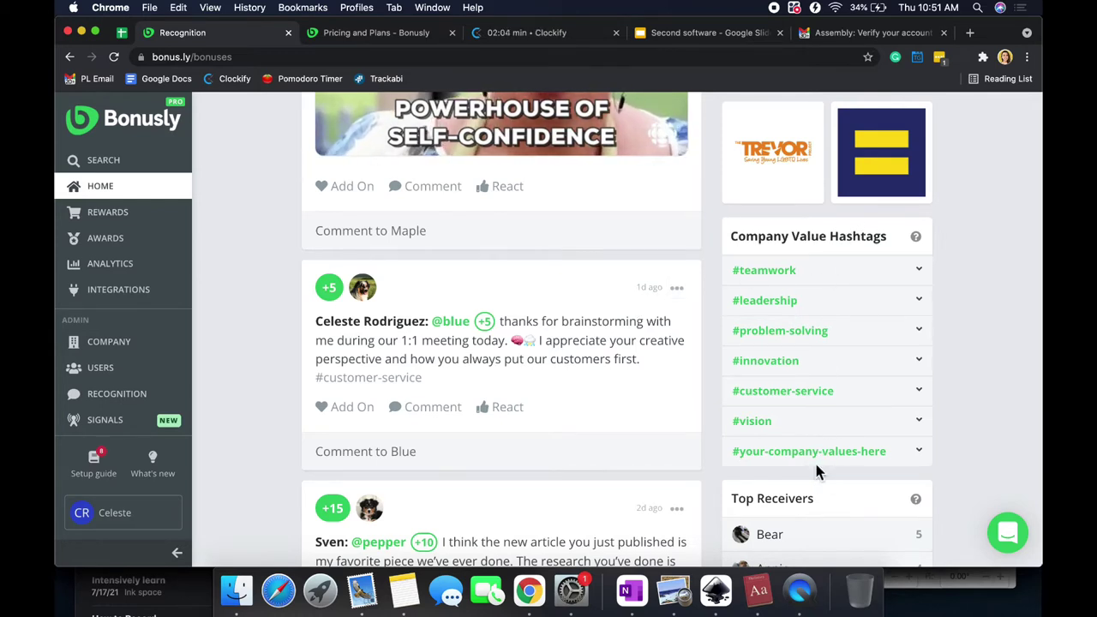
{"action": "scroll", "coordinate": [816, 470], "scroll_direction": "down", "scroll_amount": 1}
{"action": "scroll", "coordinate": [817, 468], "scroll_direction": "down", "scroll_amount": 1}
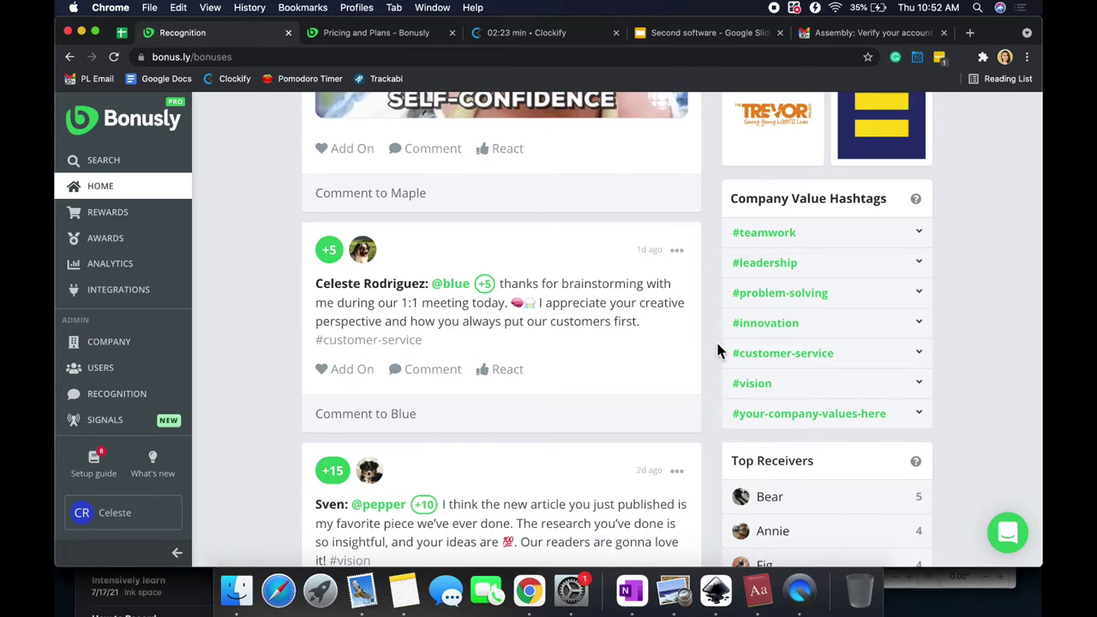
{"action": "scroll", "coordinate": [723, 338], "scroll_direction": "up", "scroll_amount": 5}
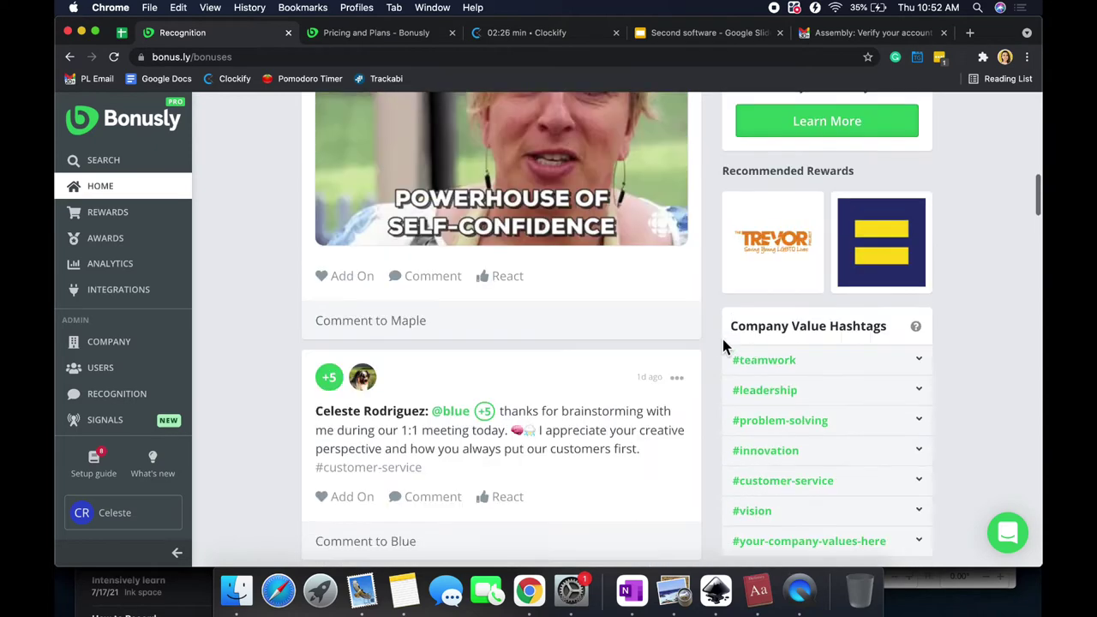
{"action": "scroll", "coordinate": [722, 336], "scroll_direction": "up", "scroll_amount": 6}
{"action": "scroll", "coordinate": [722, 336], "scroll_direction": "up", "scroll_amount": 2}
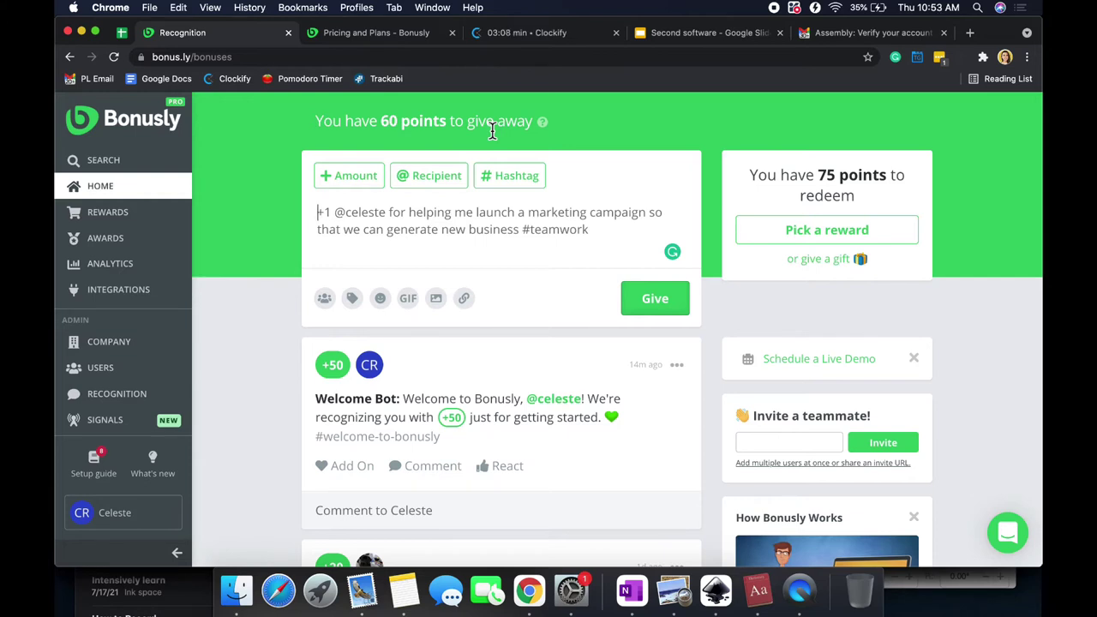
- Scroll the home feed to review the 60 points to give and 75 to redeem
{"action": "scroll", "coordinate": [520, 352], "scroll_direction": "down", "scroll_amount": 1}
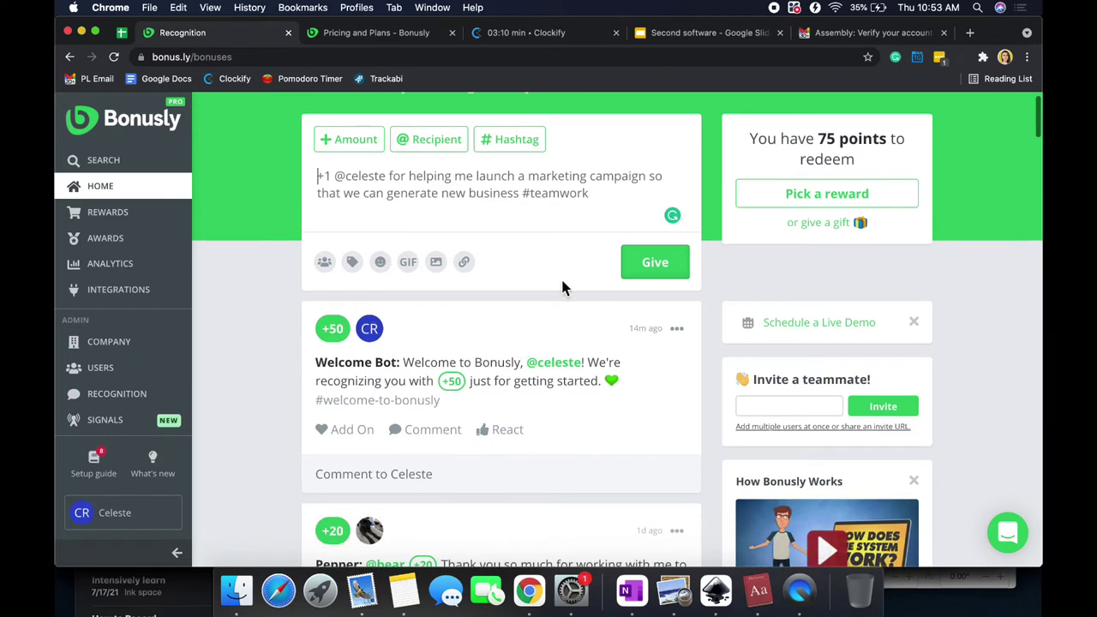
{"action": "scroll", "coordinate": [547, 223], "scroll_direction": "up", "scroll_amount": 1}
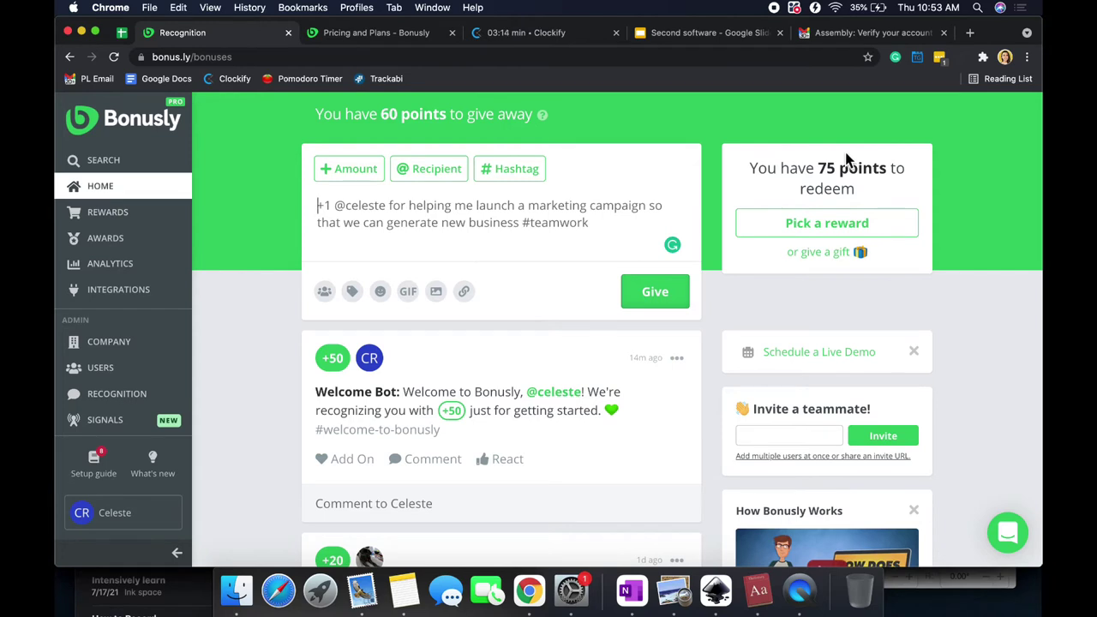
- Open the rewards catalog and scroll past Recommended For You into the Apparel rewards
{"action": "left_click", "coordinate": [860, 239]}
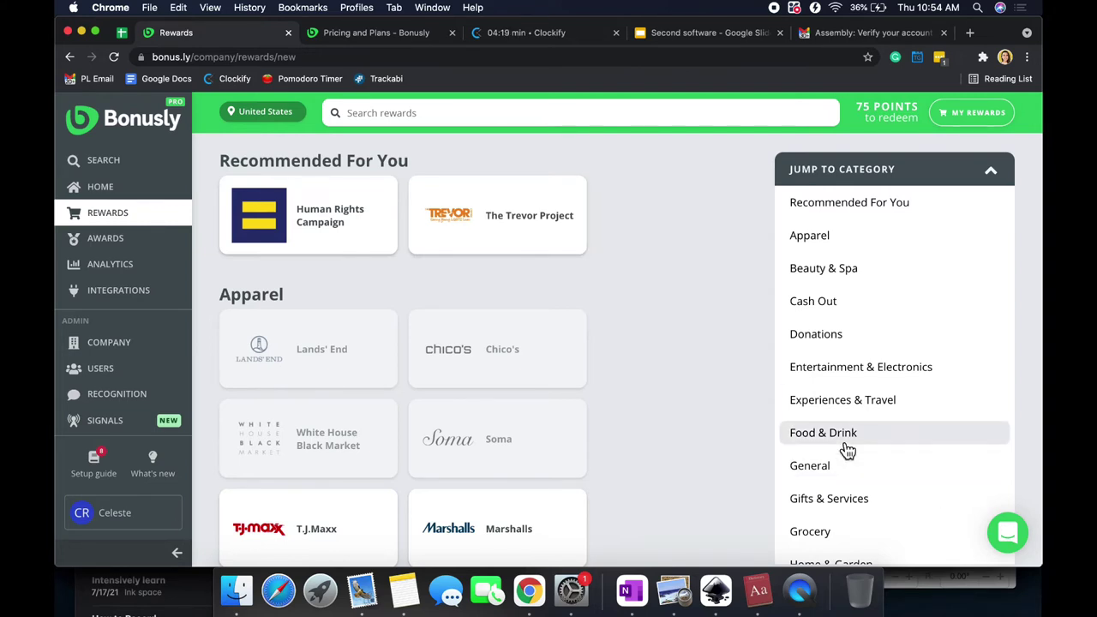
{"action": "scroll", "coordinate": [844, 449], "scroll_direction": "down", "scroll_amount": 3}
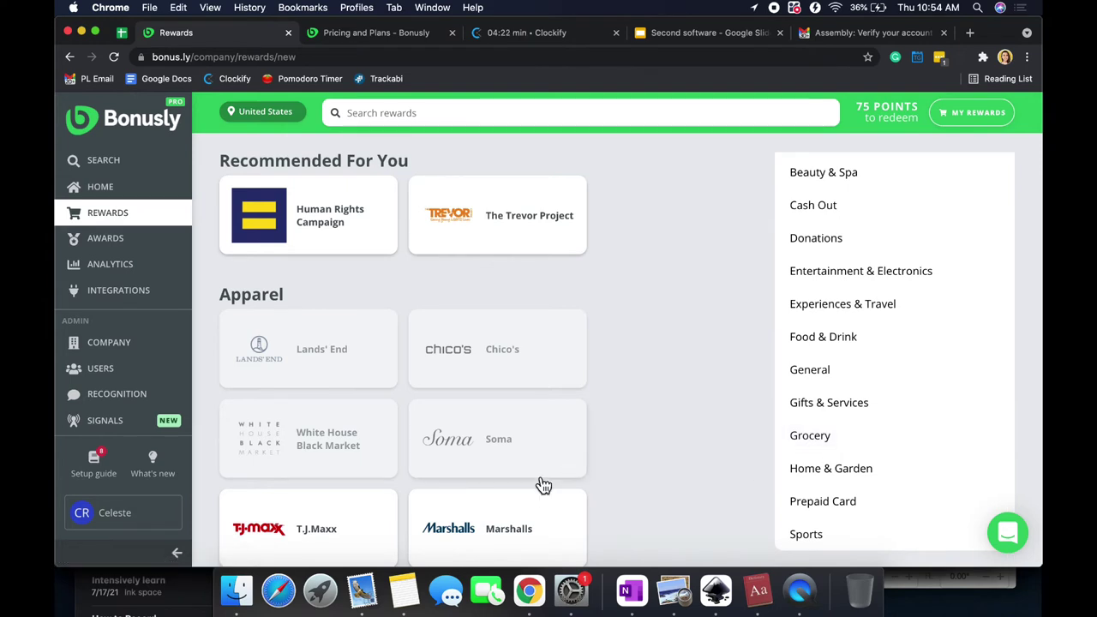
{"action": "scroll", "coordinate": [541, 483], "scroll_direction": "down", "scroll_amount": 4}
{"action": "scroll", "coordinate": [543, 485], "scroll_direction": "down", "scroll_amount": 3}
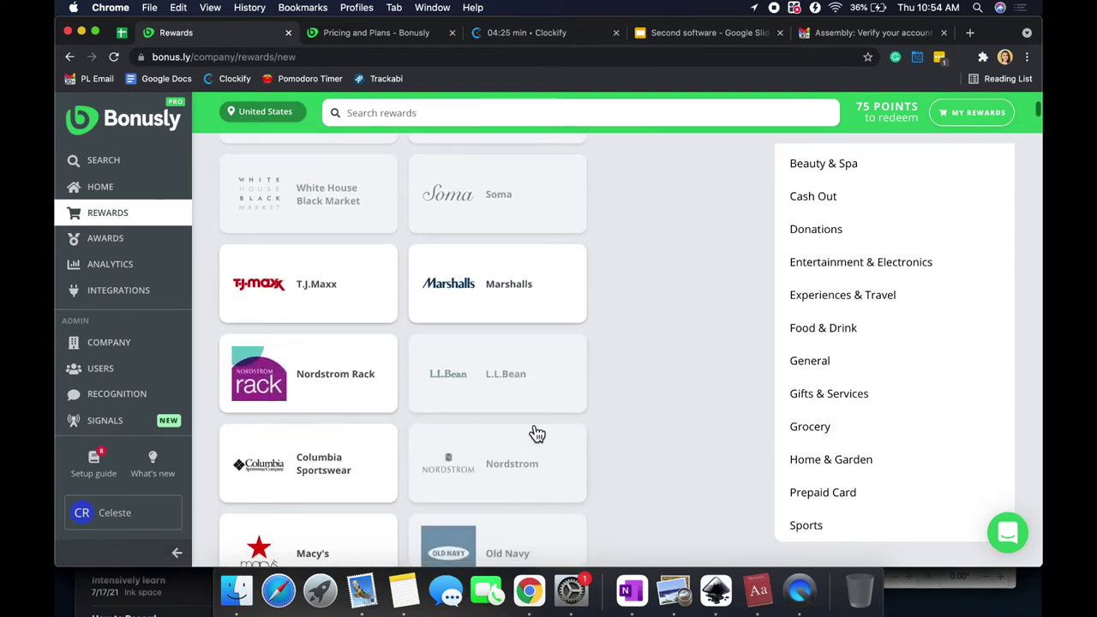
- Open the Marshalls gift card and pick the $5 (50 points) amount
{"action": "left_click", "coordinate": [503, 287]}
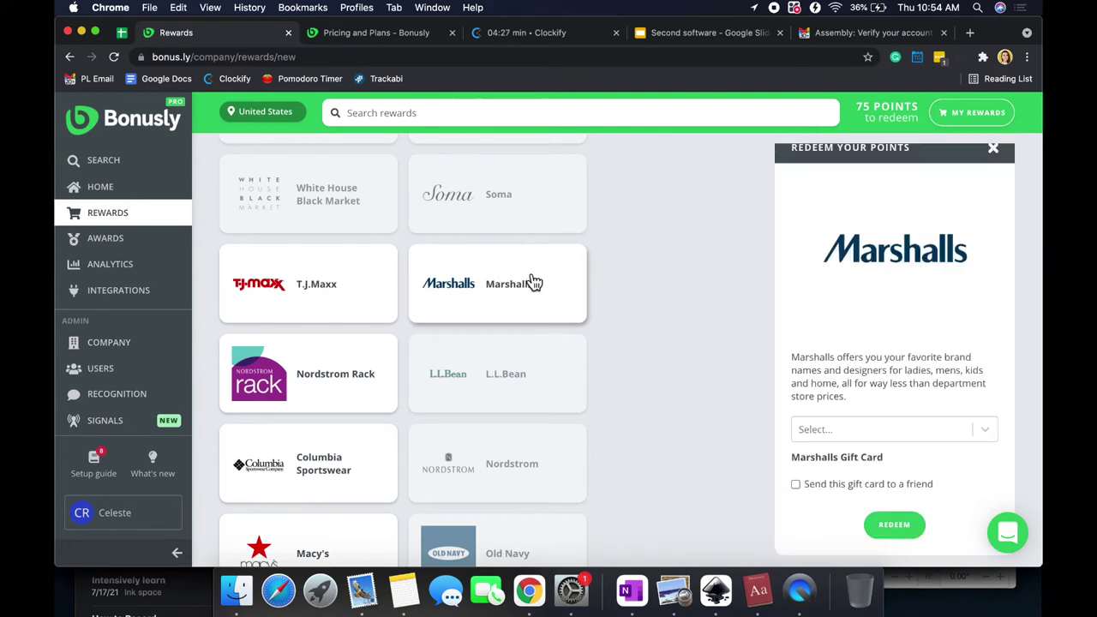
{"action": "left_click", "coordinate": [879, 439]}
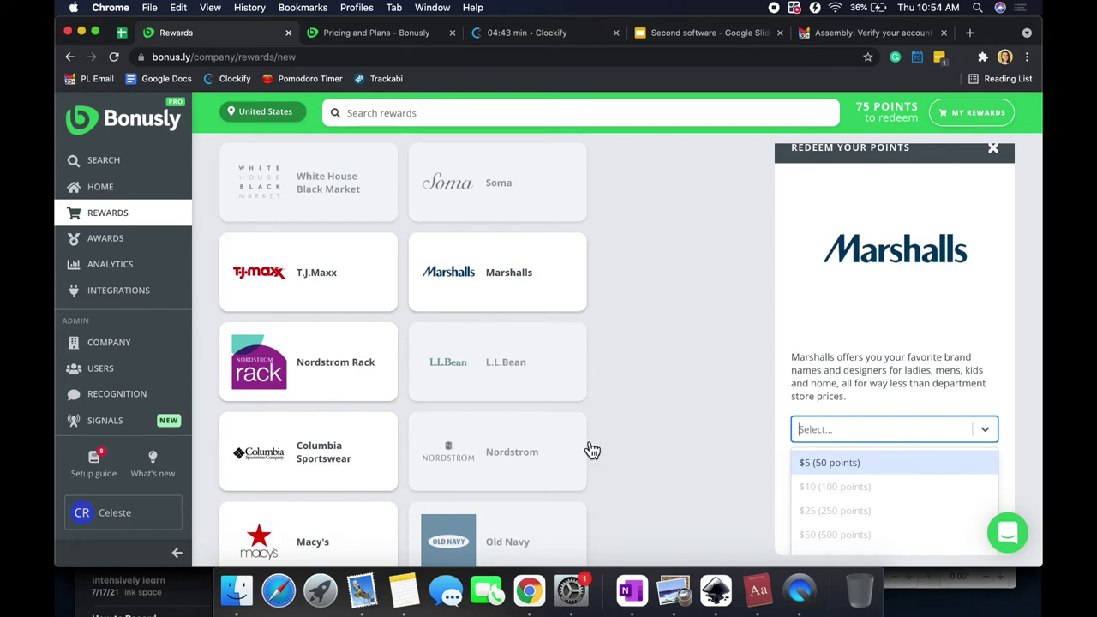
{"action": "left_click", "coordinate": [816, 463]}
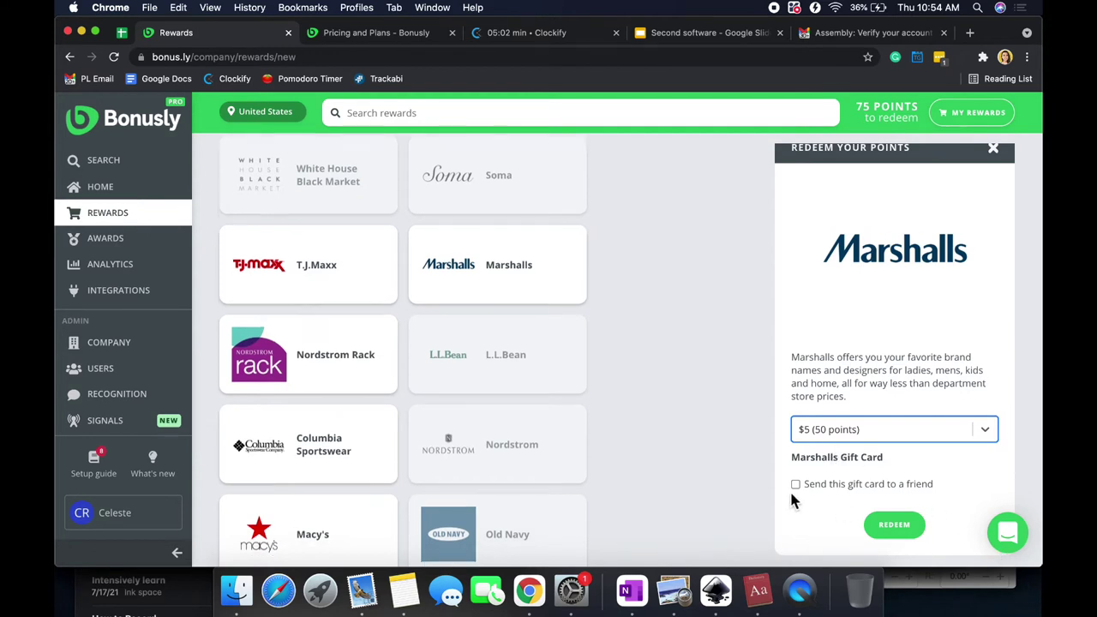
- Scroll the catalog past Beauty & Spa, Cash Out and Donations to Entertainment & Electronics
{"action": "scroll", "coordinate": [790, 491], "scroll_direction": "down", "scroll_amount": 4}
{"action": "scroll", "coordinate": [792, 500], "scroll_direction": "down", "scroll_amount": 4}
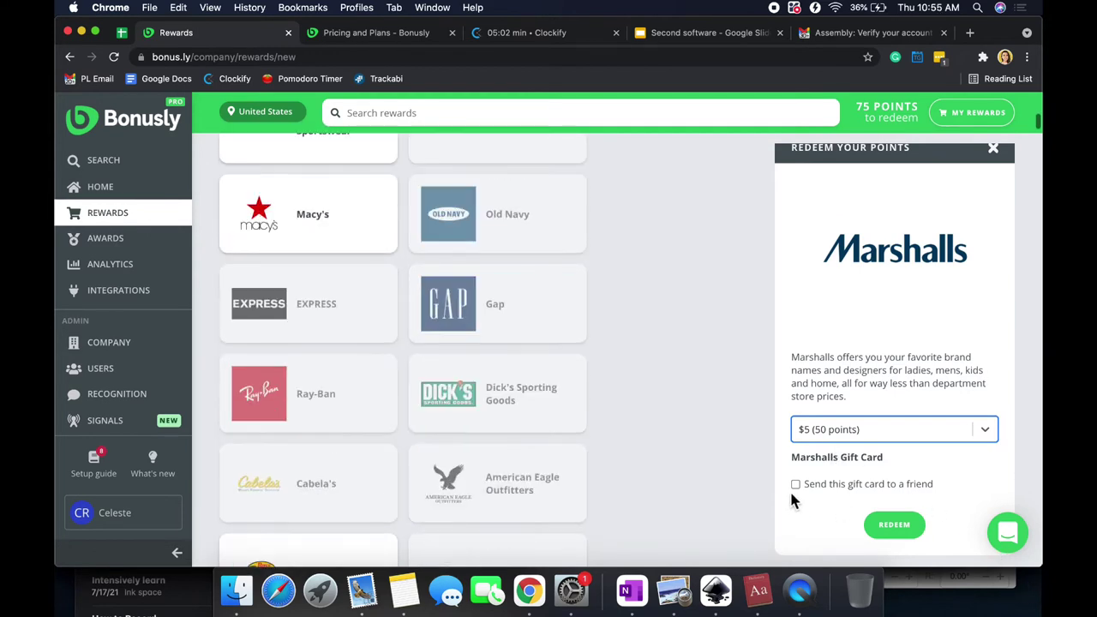
{"action": "scroll", "coordinate": [369, 407], "scroll_direction": "down", "scroll_amount": 12}
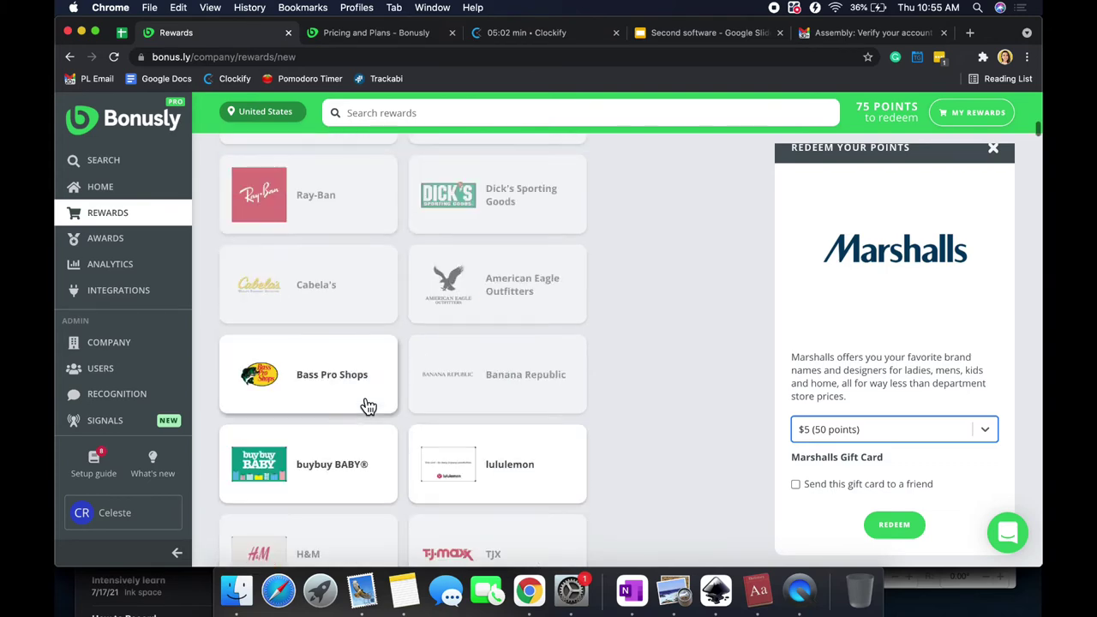
{"action": "scroll", "coordinate": [368, 407], "scroll_direction": "down", "scroll_amount": 17}
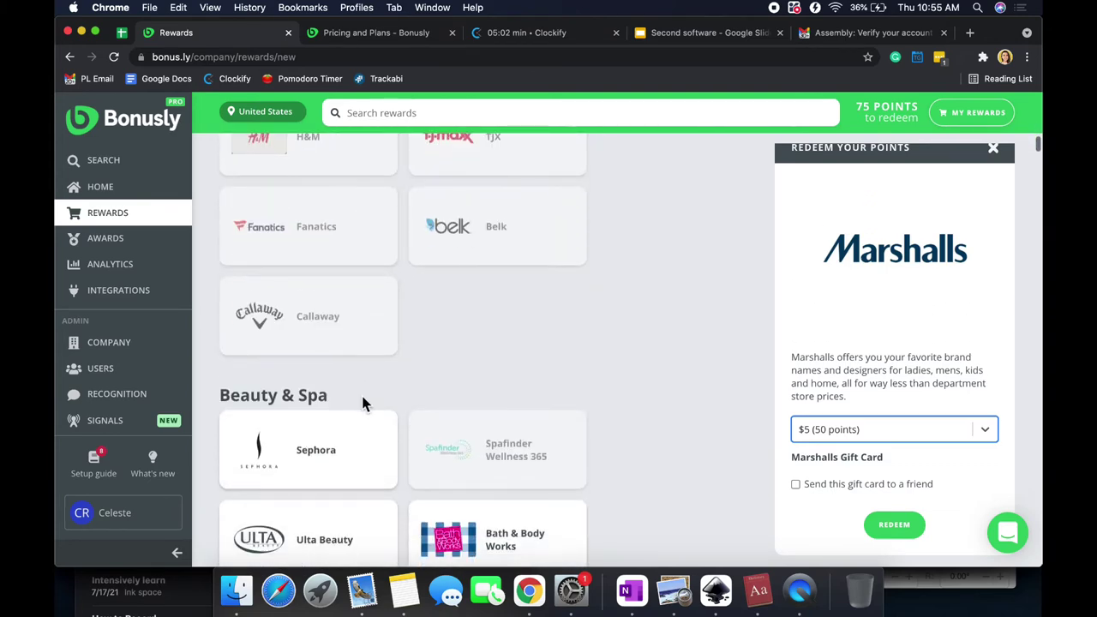
{"action": "scroll", "coordinate": [368, 407], "scroll_direction": "down", "scroll_amount": 1}
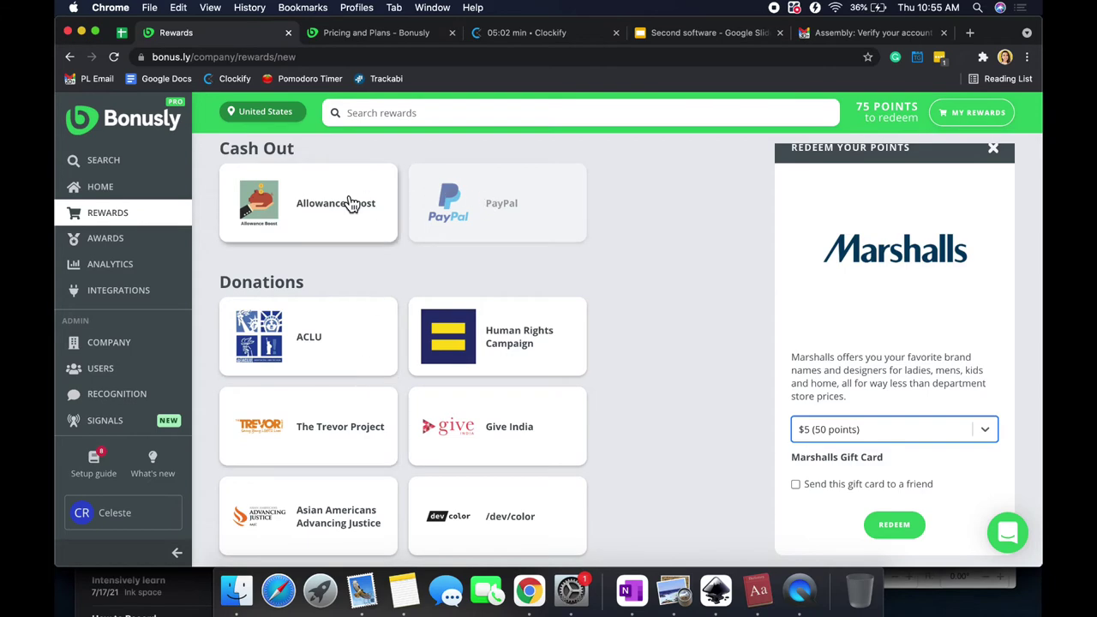
{"action": "scroll", "coordinate": [350, 204], "scroll_direction": "down", "scroll_amount": 3}
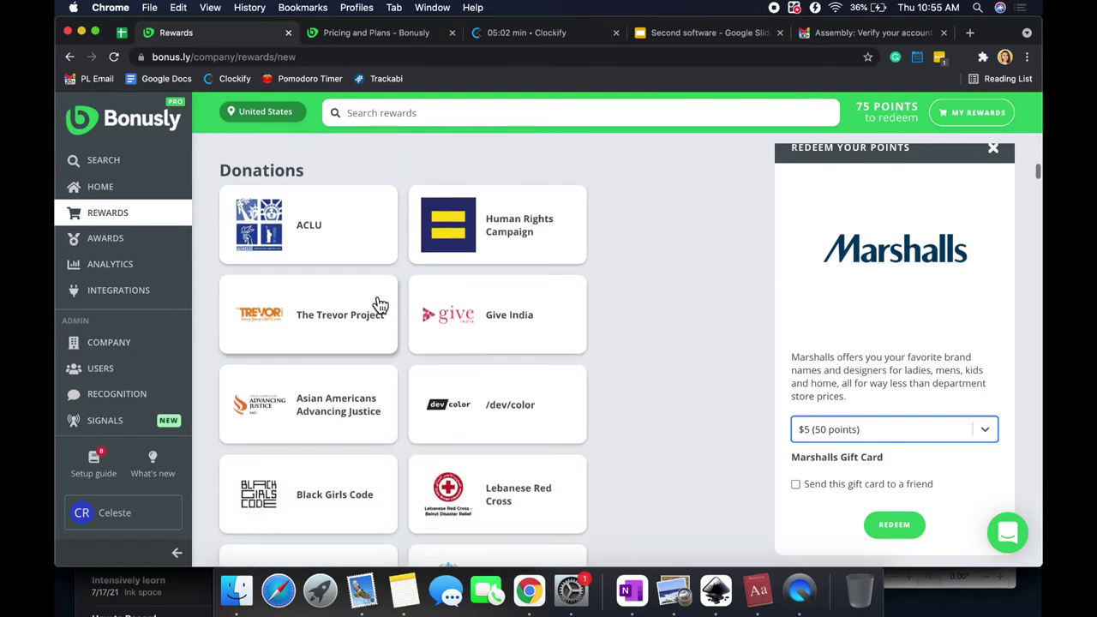
{"action": "scroll", "coordinate": [471, 343], "scroll_direction": "down", "scroll_amount": 5}
{"action": "scroll", "coordinate": [470, 343], "scroll_direction": "down", "scroll_amount": 10}
{"action": "scroll", "coordinate": [474, 345], "scroll_direction": "down", "scroll_amount": 8}
{"action": "scroll", "coordinate": [473, 344], "scroll_direction": "down", "scroll_amount": 17}
{"action": "scroll", "coordinate": [474, 344], "scroll_direction": "down", "scroll_amount": 12}
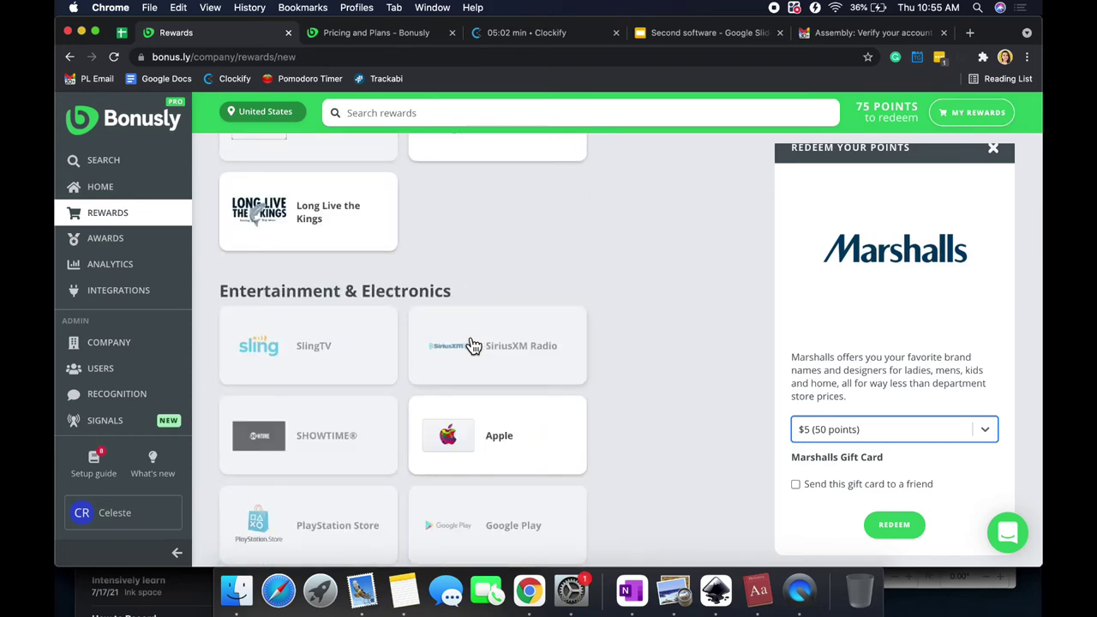
{"action": "scroll", "coordinate": [473, 345], "scroll_direction": "down", "scroll_amount": 6}
{"action": "scroll", "coordinate": [473, 345], "scroll_direction": "down", "scroll_amount": 4}
{"action": "scroll", "coordinate": [473, 344], "scroll_direction": "down", "scroll_amount": 5}
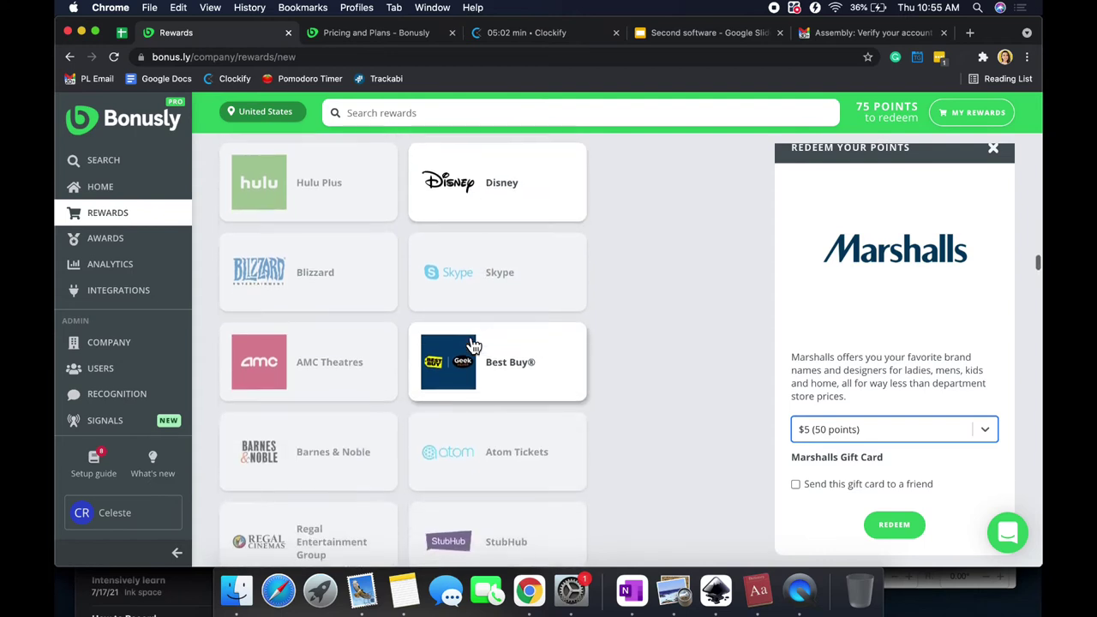
{"action": "scroll", "coordinate": [473, 344], "scroll_direction": "down", "scroll_amount": 3}
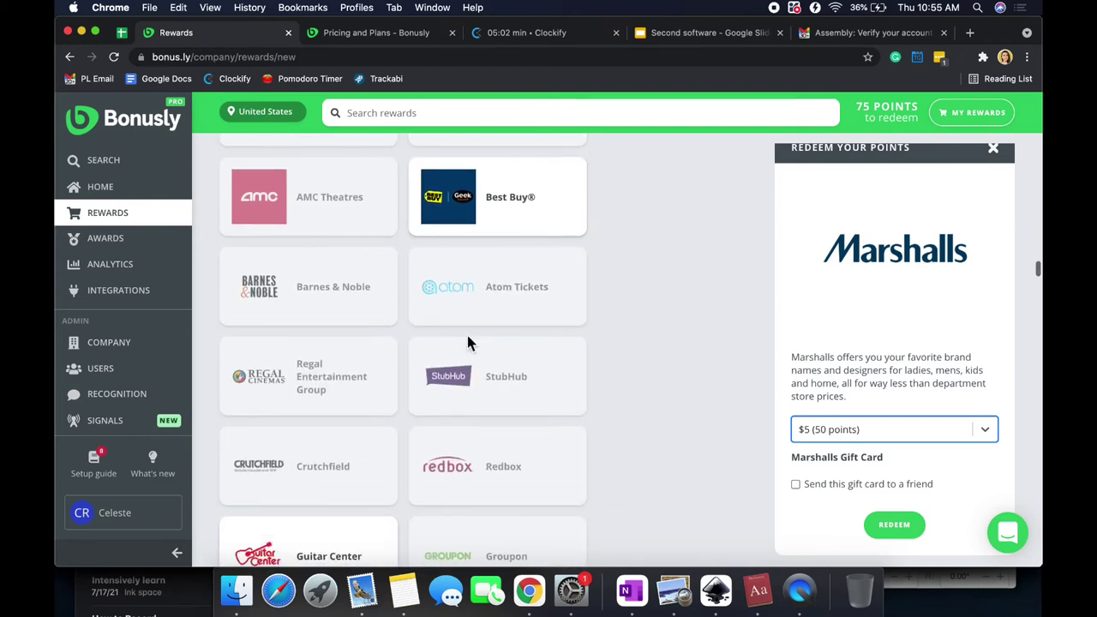
- Open the Claimable Awards list of five inactive awards and expand the Analytics menu
{"action": "left_click", "coordinate": [141, 244]}
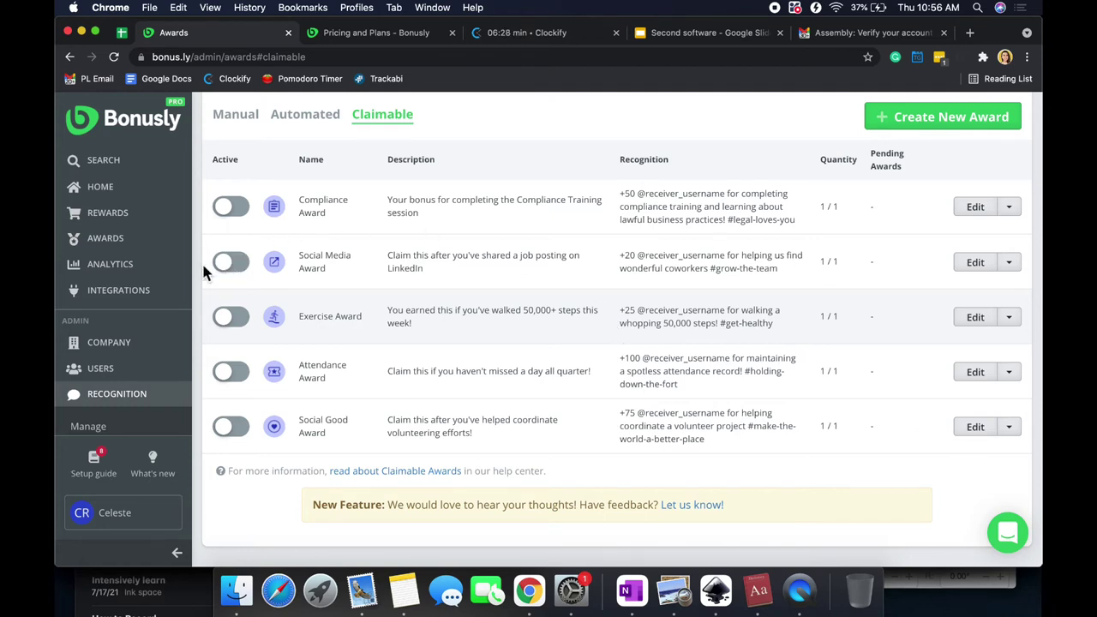
{"action": "left_click", "coordinate": [137, 265]}
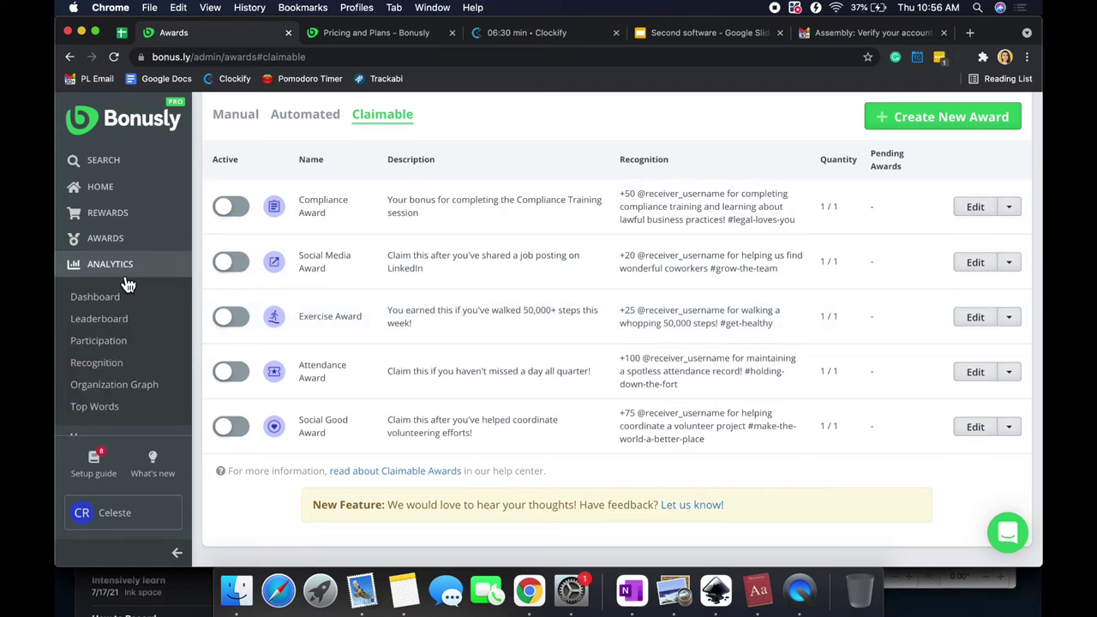
{"action": "scroll", "coordinate": [127, 285], "scroll_direction": "down", "scroll_amount": 1}
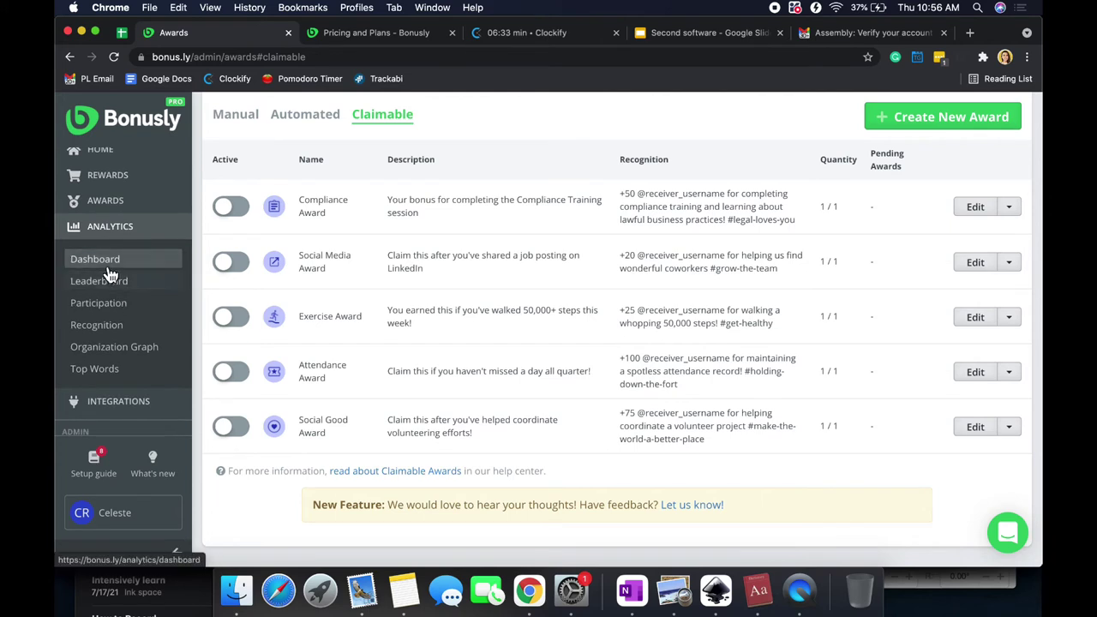
- Open Analytics > Dashboard and scroll through Participation, Recognition, Leaderboard and Top Words charts
{"action": "left_click", "coordinate": [108, 269]}
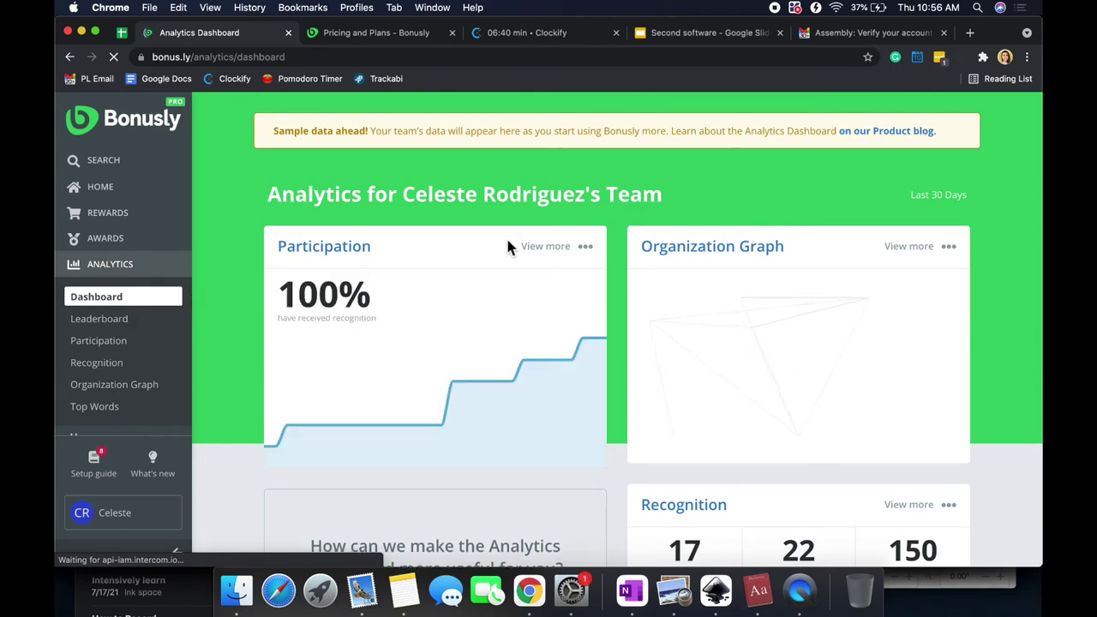
{"action": "scroll", "coordinate": [506, 248], "scroll_direction": "down", "scroll_amount": 1}
{"action": "scroll", "coordinate": [506, 248], "scroll_direction": "down", "scroll_amount": 2}
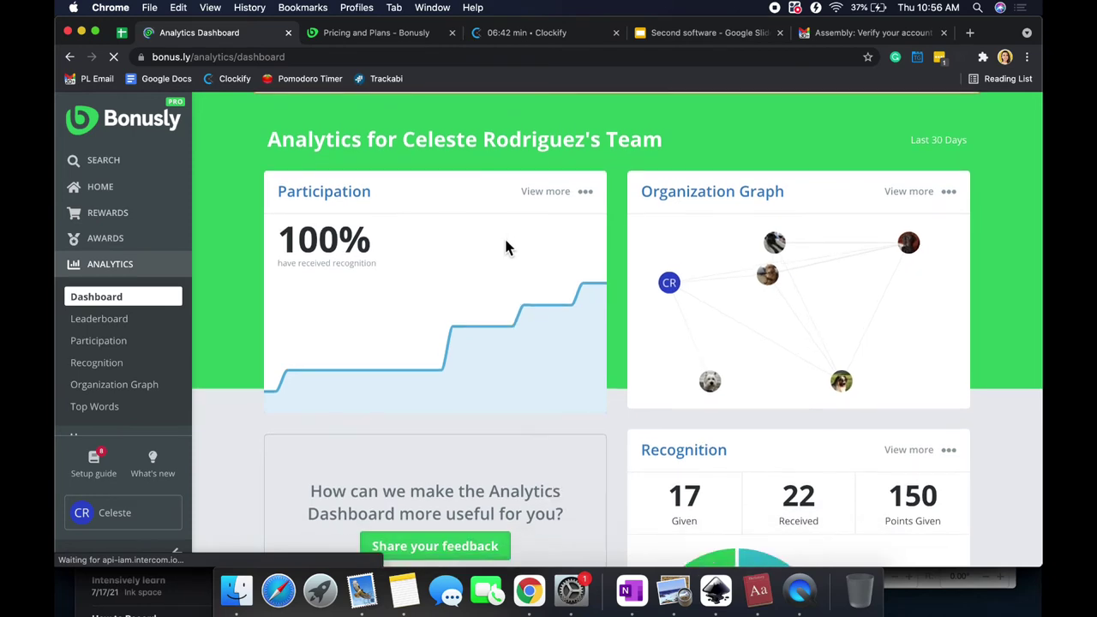
{"action": "scroll", "coordinate": [738, 310], "scroll_direction": "down", "scroll_amount": 4}
{"action": "scroll", "coordinate": [739, 314], "scroll_direction": "down", "scroll_amount": 3}
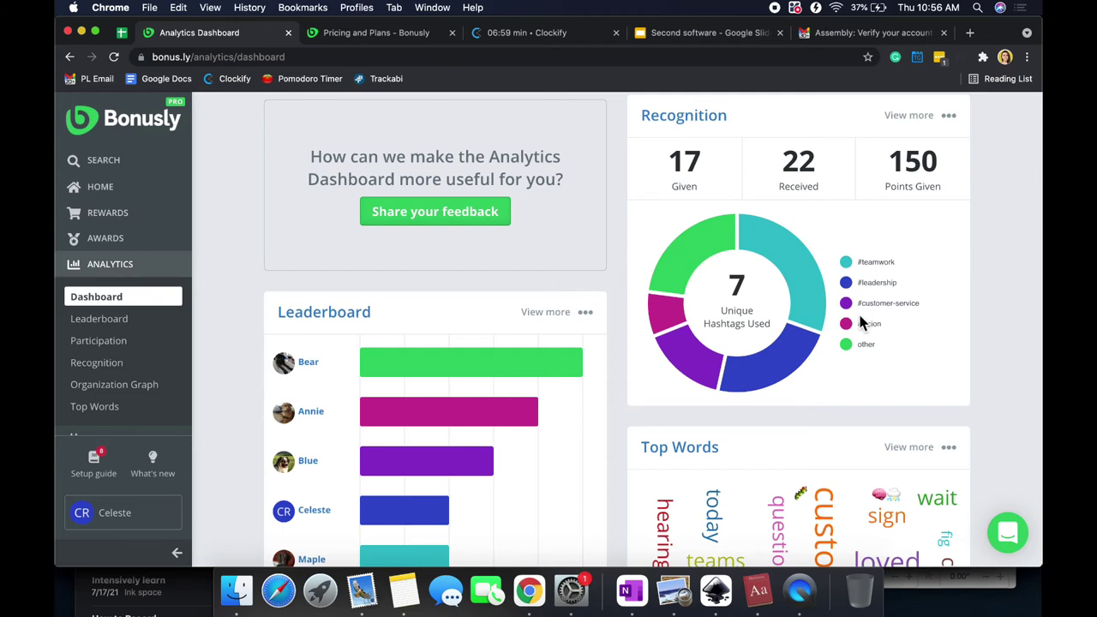
{"action": "scroll", "coordinate": [861, 317], "scroll_direction": "down", "scroll_amount": 5}
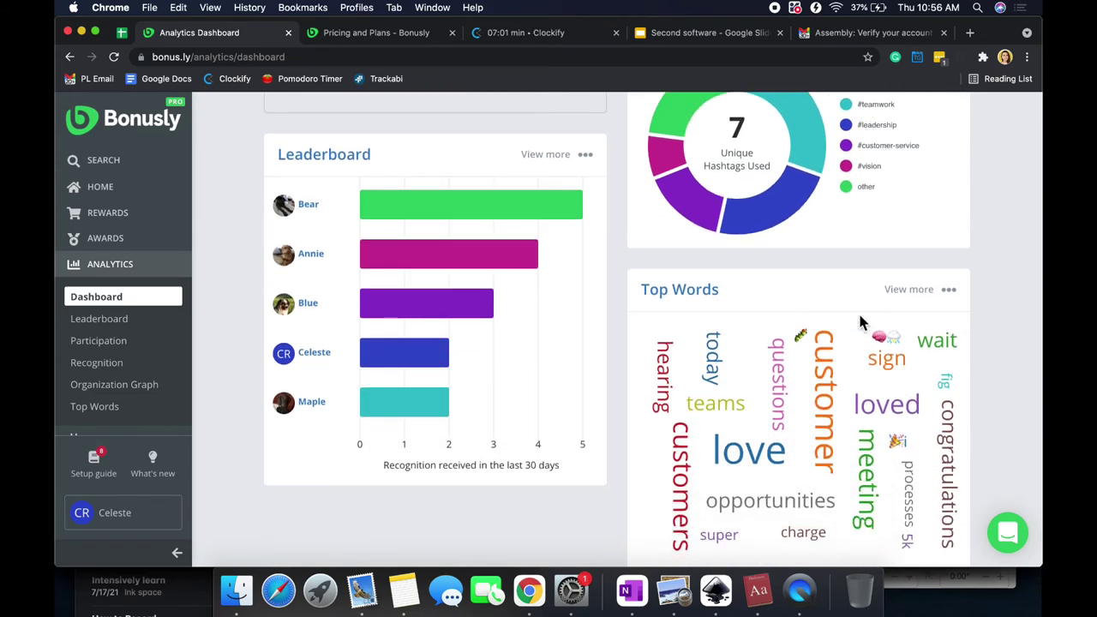
{"action": "scroll", "coordinate": [853, 366], "scroll_direction": "down", "scroll_amount": 1}
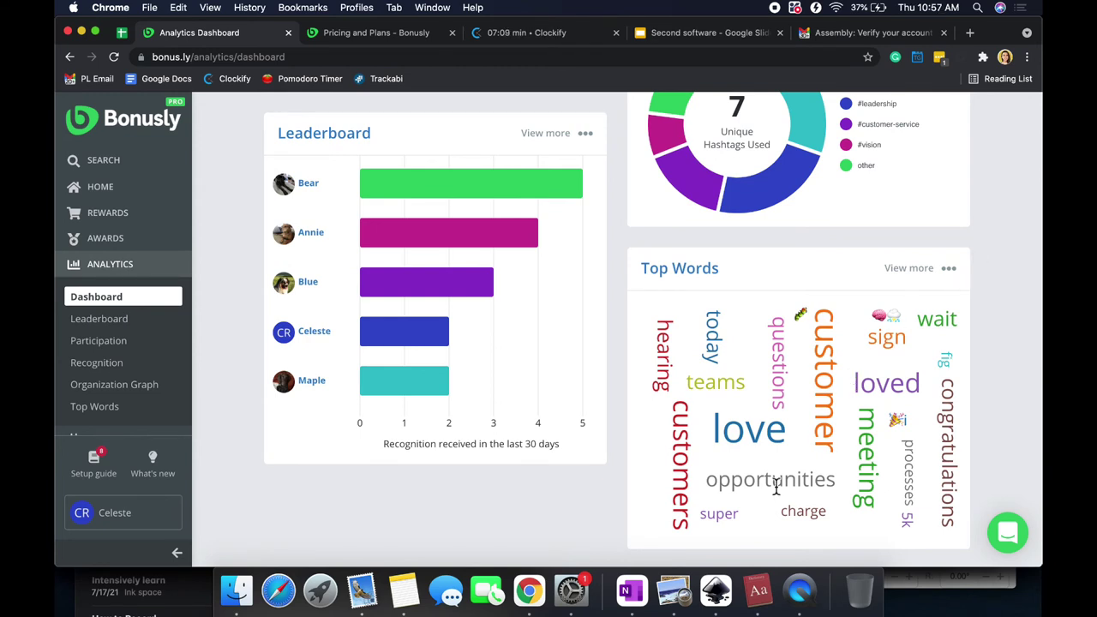
{"action": "scroll", "coordinate": [132, 342], "scroll_direction": "down", "scroll_amount": 3}
- Open Integrations and scroll from Slack and Teams down to API, Atom, Widget and SSO options
{"action": "left_click", "coordinate": [134, 319]}
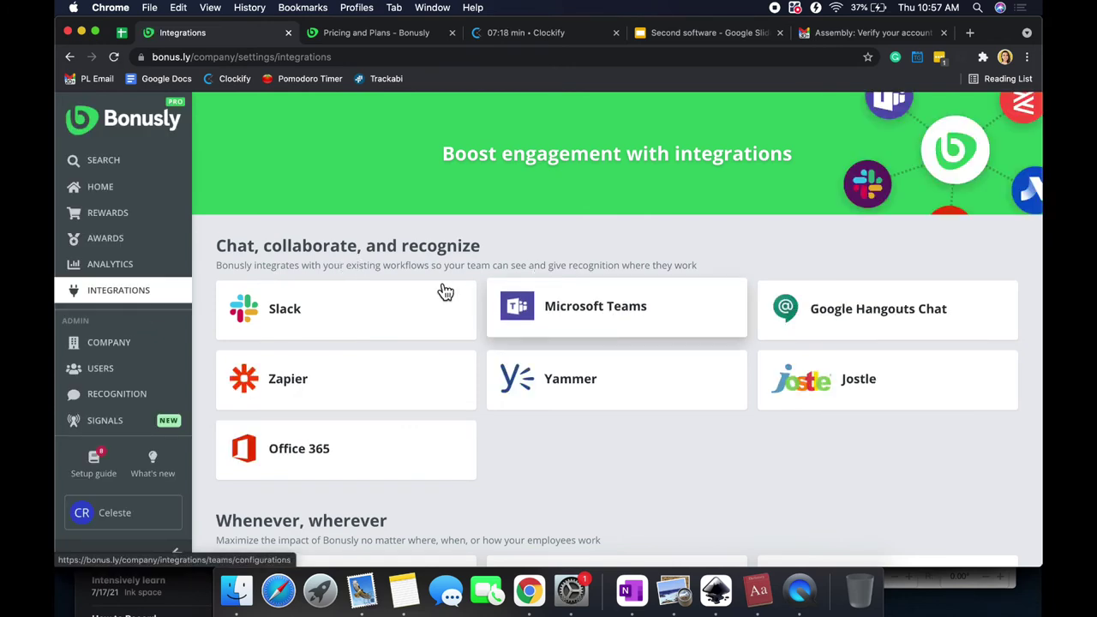
{"action": "scroll", "coordinate": [397, 310], "scroll_direction": "down", "scroll_amount": 9}
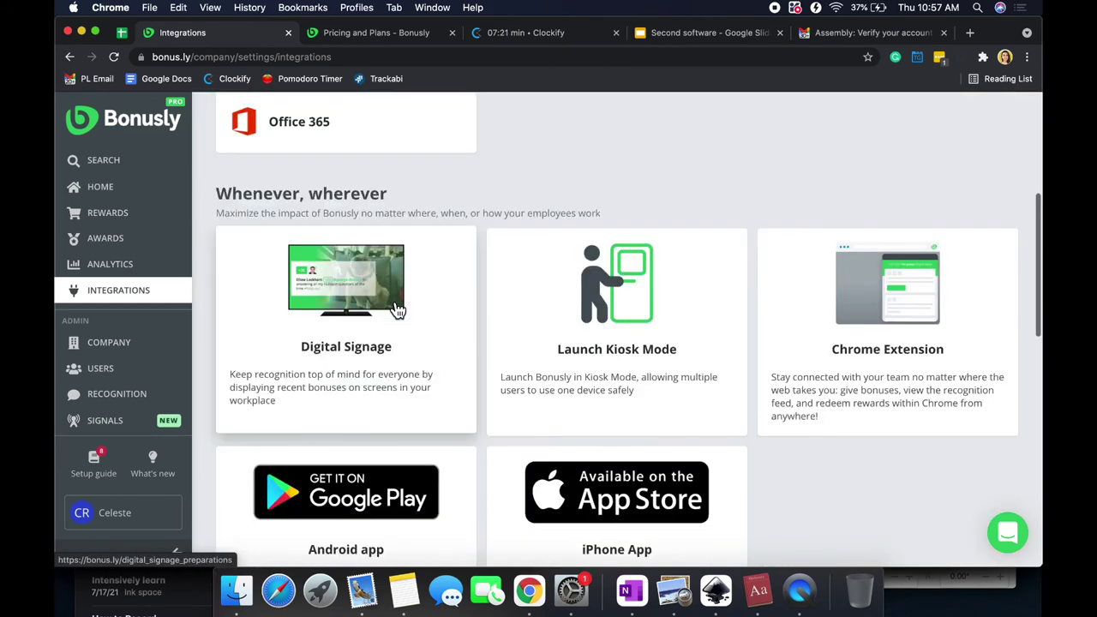
{"action": "scroll", "coordinate": [397, 310], "scroll_direction": "down", "scroll_amount": 8}
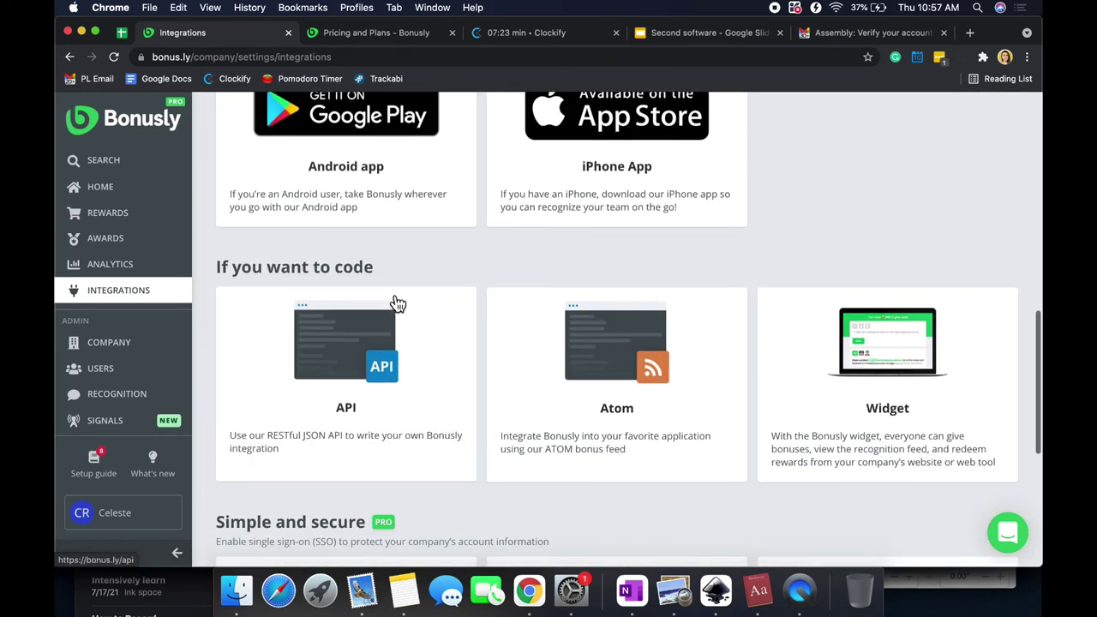
{"action": "scroll", "coordinate": [397, 304], "scroll_direction": "down", "scroll_amount": 4}
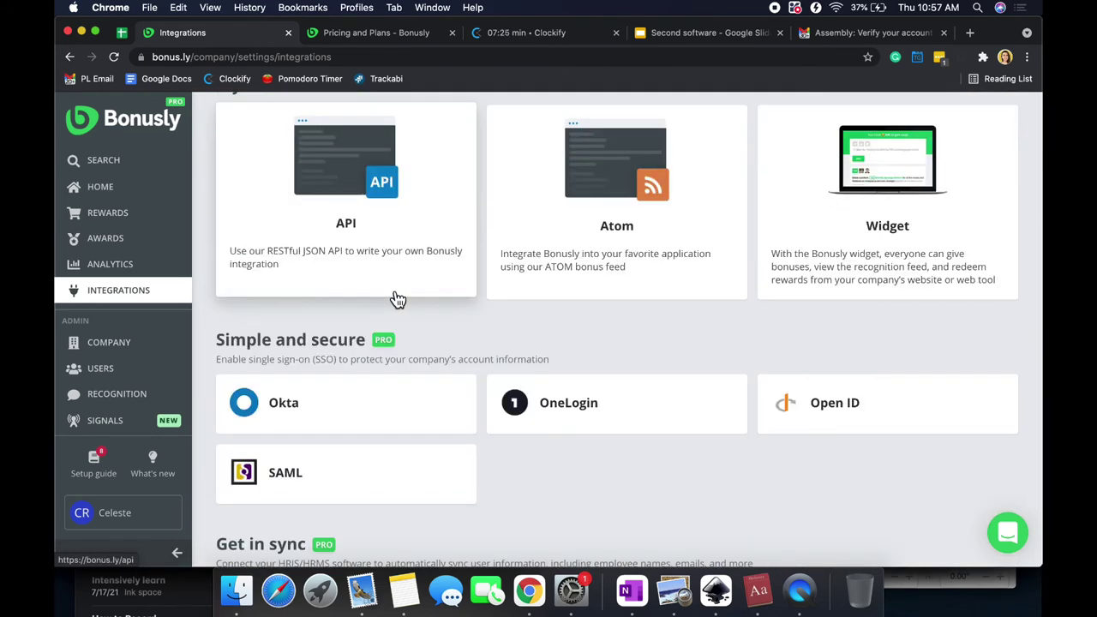